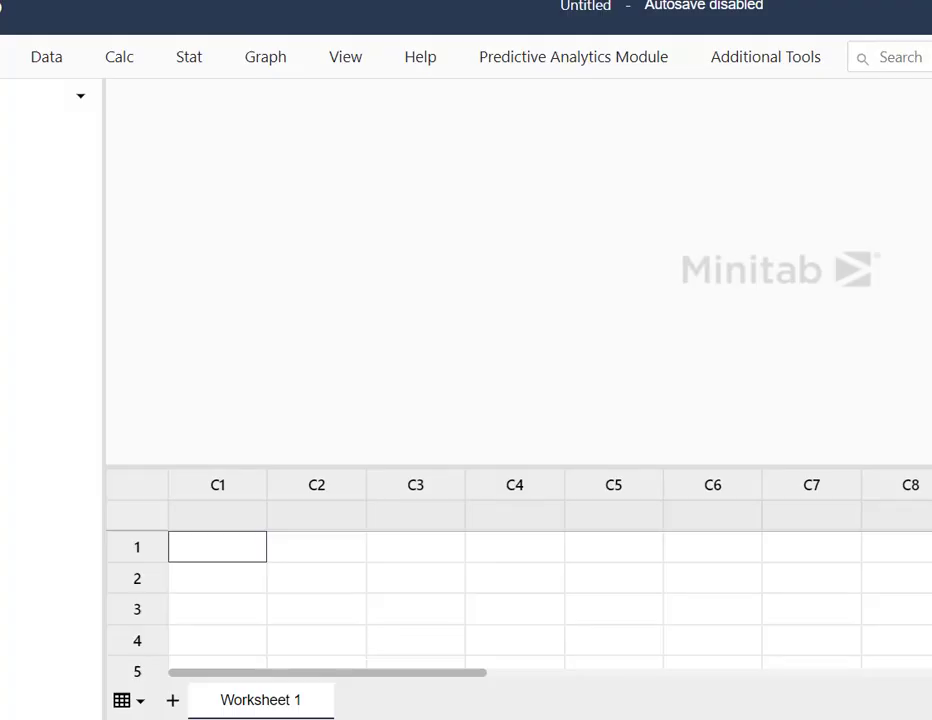
# Draw a horizontal number line labelled 0, 12 and ∞ with the screen pen.
pyautogui.click(206, 281)
pyautogui.moveTo(207, 282)
pyautogui.mouseDown()
pyautogui.moveTo(586, 271)
pyautogui.moveTo(815, 276)
pyautogui.mouseUp()
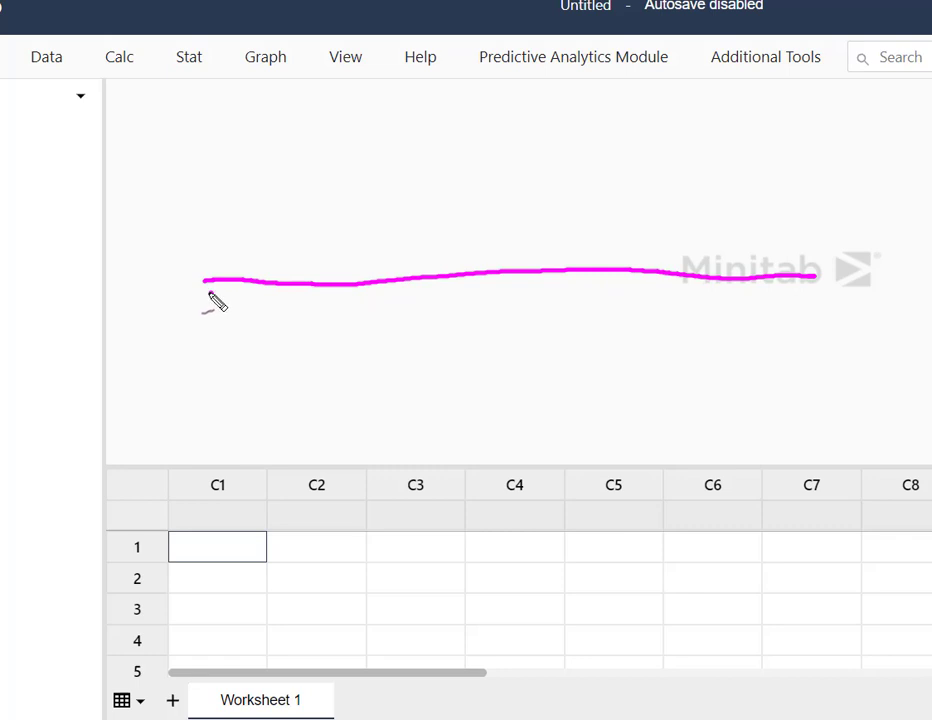
pyautogui.moveTo(209, 293)
pyautogui.mouseDown()
pyautogui.moveTo(204, 326)
pyautogui.moveTo(212, 293)
pyautogui.mouseUp()
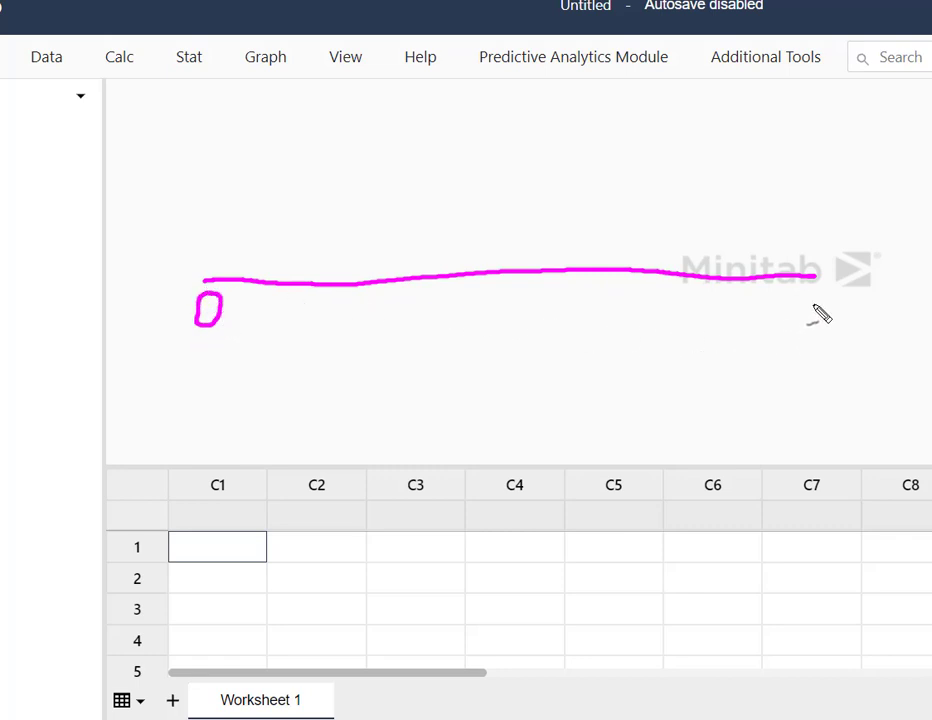
pyautogui.moveTo(812, 310)
pyautogui.mouseDown()
pyautogui.moveTo(801, 306)
pyautogui.moveTo(840, 312)
pyautogui.moveTo(810, 310)
pyautogui.mouseUp()
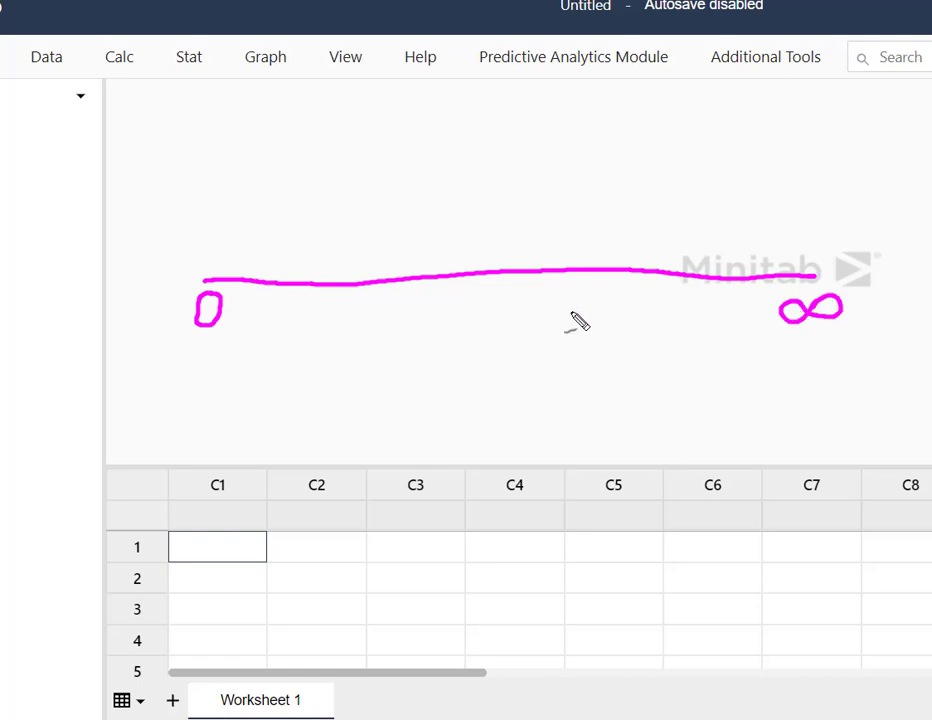
pyautogui.moveTo(450, 289)
pyautogui.mouseDown()
pyautogui.moveTo(445, 319)
pyautogui.moveTo(474, 300)
pyautogui.moveTo(484, 314)
pyautogui.mouseUp()
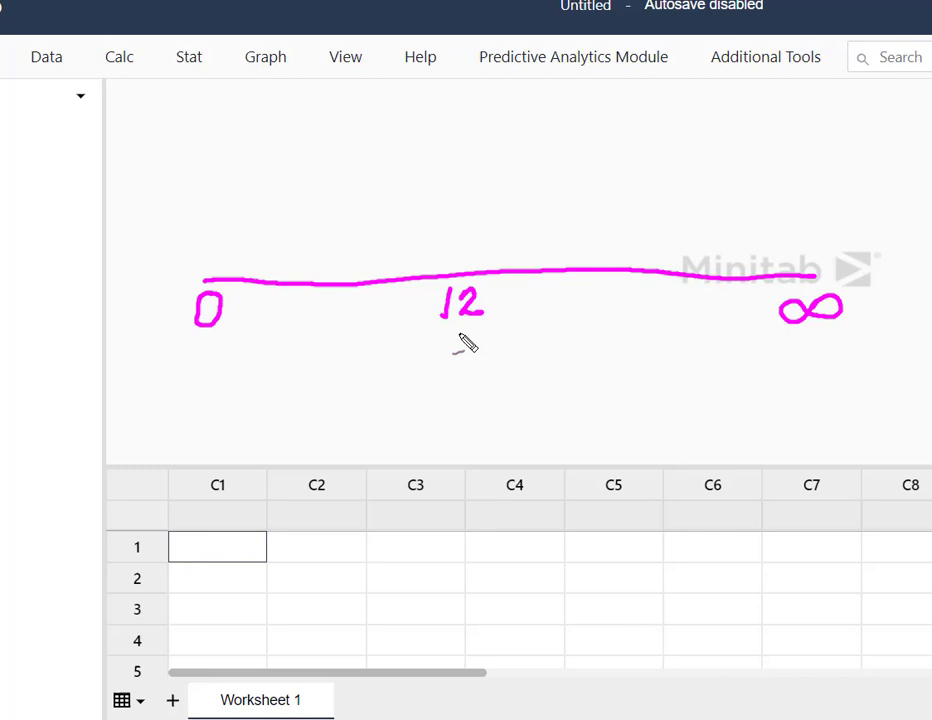
# Write P(x > 12) above the number line.
pyautogui.click(408, 127)
pyautogui.moveTo(406, 122)
pyautogui.mouseDown()
pyautogui.moveTo(403, 170)
pyautogui.moveTo(405, 148)
pyautogui.mouseUp()
pyautogui.moveTo(446, 118)
pyautogui.mouseDown()
pyautogui.moveTo(440, 185)
pyautogui.moveTo(454, 156)
pyautogui.moveTo(465, 177)
pyautogui.moveTo(494, 165)
pyautogui.mouseUp()
pyautogui.moveTo(538, 135)
pyautogui.mouseDown()
pyautogui.moveTo(538, 170)
pyautogui.moveTo(577, 146)
pyautogui.moveTo(578, 172)
pyautogui.mouseUp()
pyautogui.moveTo(589, 128); pyautogui.dragTo(582, 178)
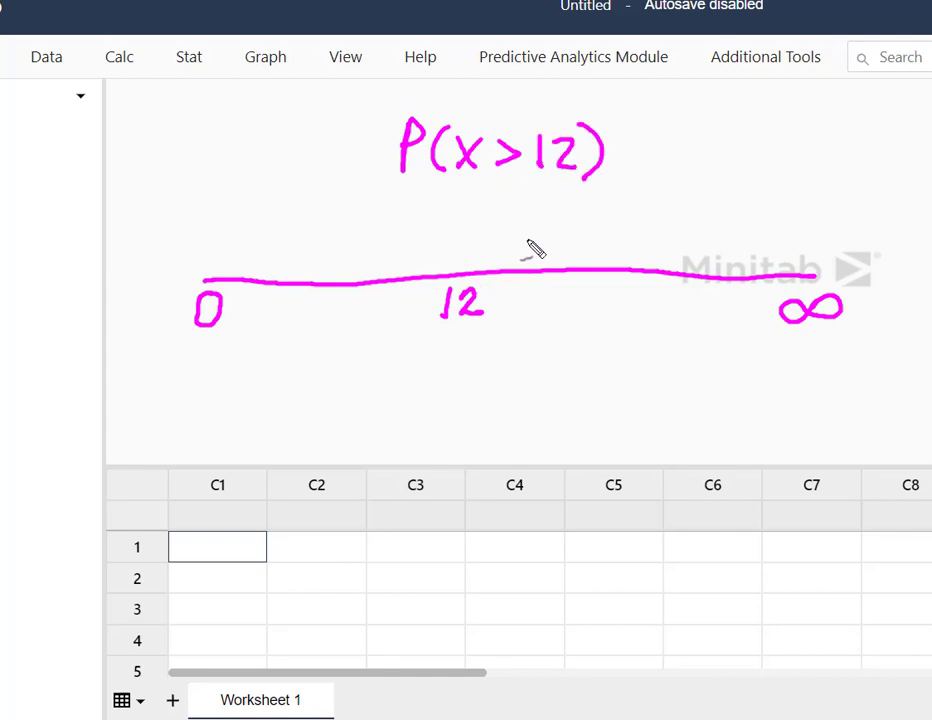
# Mark 13 and bracket 13 to ∞, then arrow and circle the 0 to 12 range.
pyautogui.moveTo(523, 285)
pyautogui.mouseDown()
pyautogui.moveTo(525, 316)
pyautogui.moveTo(545, 302)
pyautogui.moveTo(543, 315)
pyautogui.moveTo(760, 313)
pyautogui.moveTo(750, 325)
pyautogui.mouseUp()
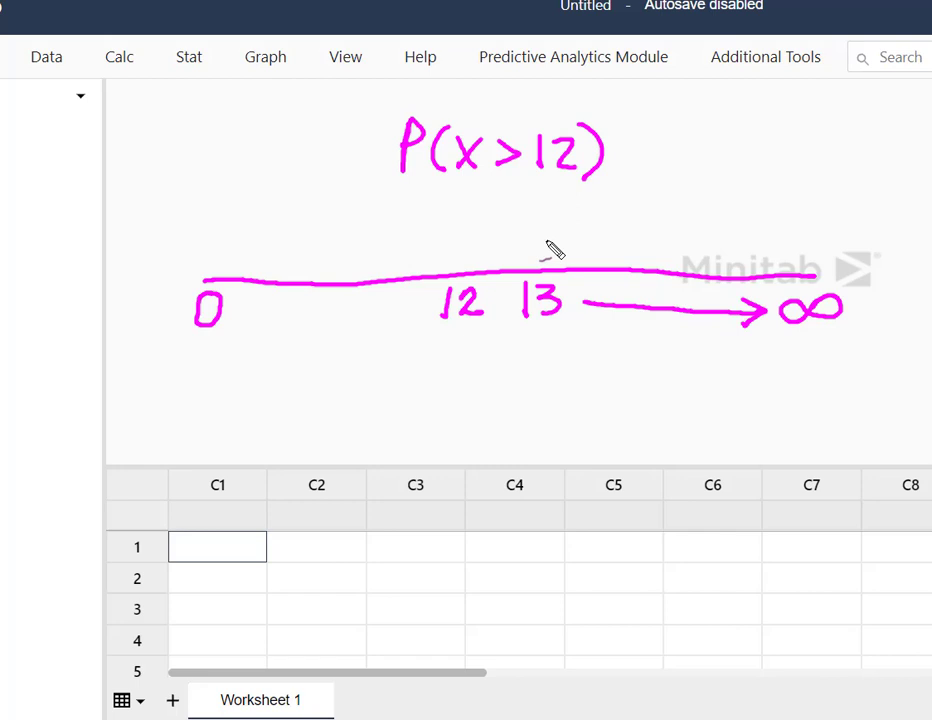
pyautogui.moveTo(551, 241)
pyautogui.mouseDown()
pyautogui.moveTo(512, 243)
pyautogui.moveTo(507, 284)
pyautogui.moveTo(533, 341)
pyautogui.mouseUp()
pyautogui.moveTo(816, 242)
pyautogui.mouseDown()
pyautogui.moveTo(860, 262)
pyautogui.moveTo(868, 342)
pyautogui.mouseUp()
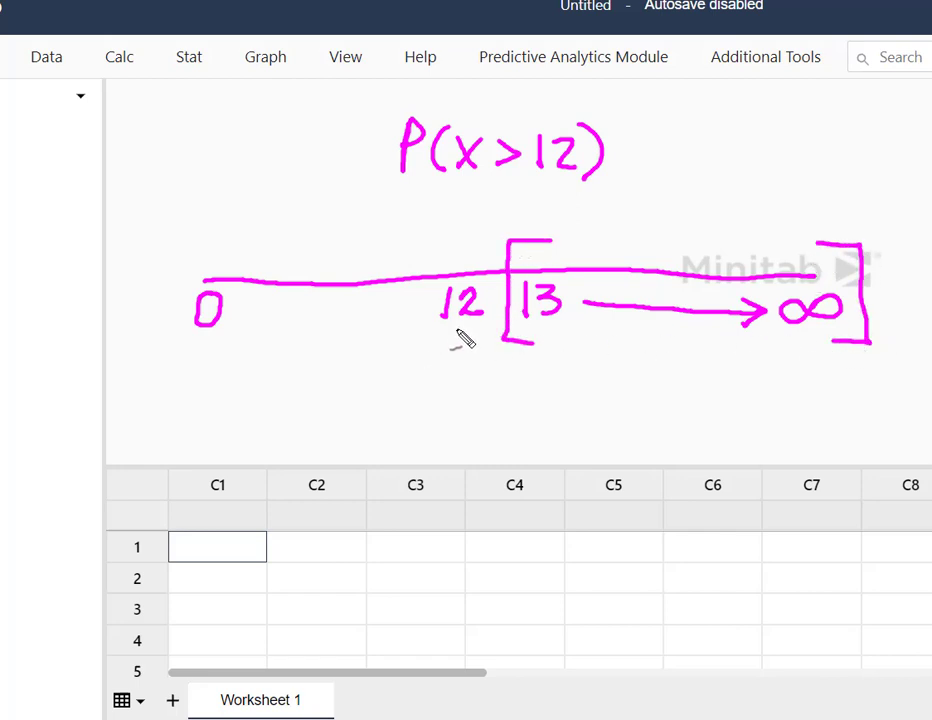
pyautogui.moveTo(457, 325)
pyautogui.mouseDown()
pyautogui.moveTo(398, 354)
pyautogui.moveTo(279, 353)
pyautogui.moveTo(223, 337)
pyautogui.moveTo(242, 333)
pyautogui.mouseUp()
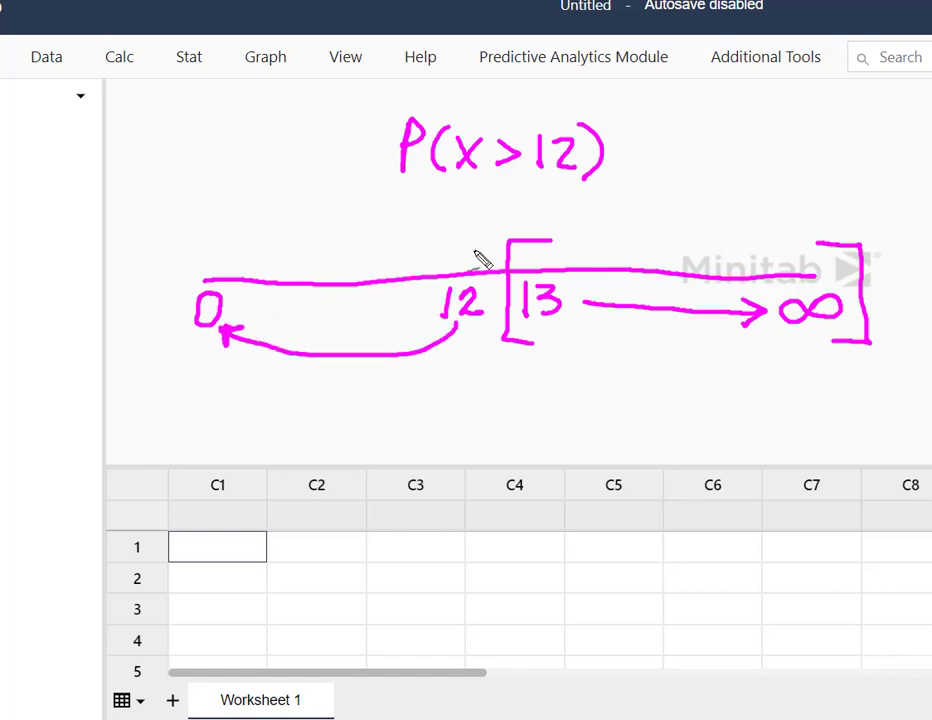
pyautogui.moveTo(474, 254)
pyautogui.mouseDown()
pyautogui.moveTo(265, 249)
pyautogui.moveTo(197, 262)
pyautogui.moveTo(168, 312)
pyautogui.moveTo(210, 350)
pyautogui.moveTo(296, 368)
pyautogui.moveTo(426, 364)
pyautogui.moveTo(482, 330)
pyautogui.moveTo(462, 260)
pyautogui.mouseUp()
pyautogui.moveTo(484, 376); pyautogui.dragTo(494, 370)
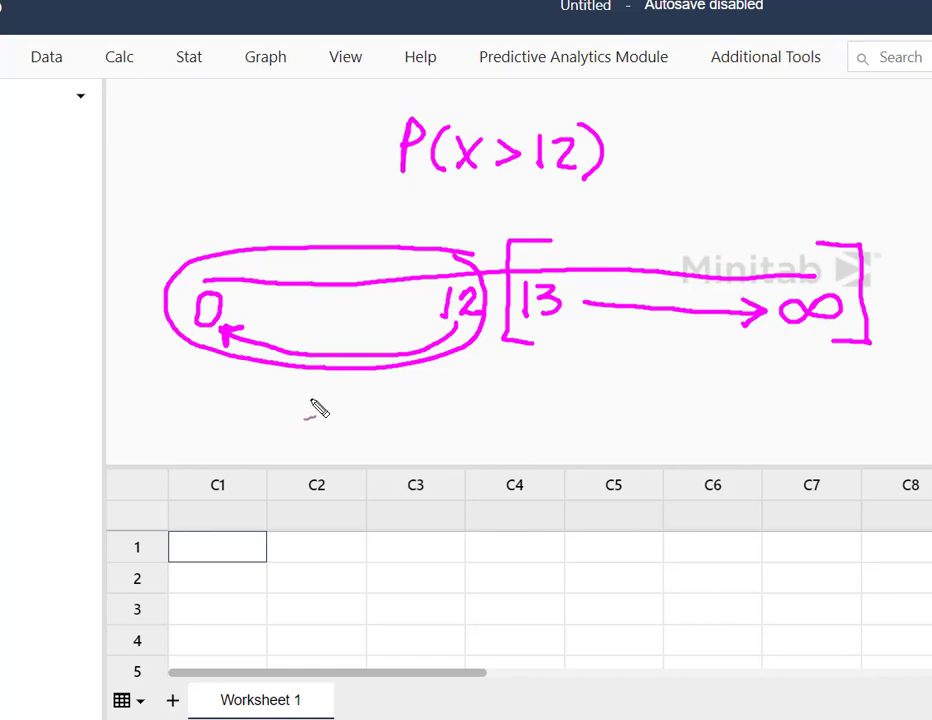
# Sketch box + box = 1 below, starring the first box and ticking the second.
pyautogui.moveTo(296, 431)
pyautogui.mouseDown()
pyautogui.moveTo(318, 401)
pyautogui.moveTo(408, 402)
pyautogui.moveTo(424, 432)
pyautogui.moveTo(310, 437)
pyautogui.mouseUp()
pyautogui.moveTo(489, 396)
pyautogui.mouseDown()
pyautogui.moveTo(537, 416)
pyautogui.moveTo(552, 394)
pyautogui.moveTo(698, 387)
pyautogui.moveTo(697, 424)
pyautogui.mouseUp()
pyautogui.moveTo(540, 432); pyautogui.dragTo(700, 428)
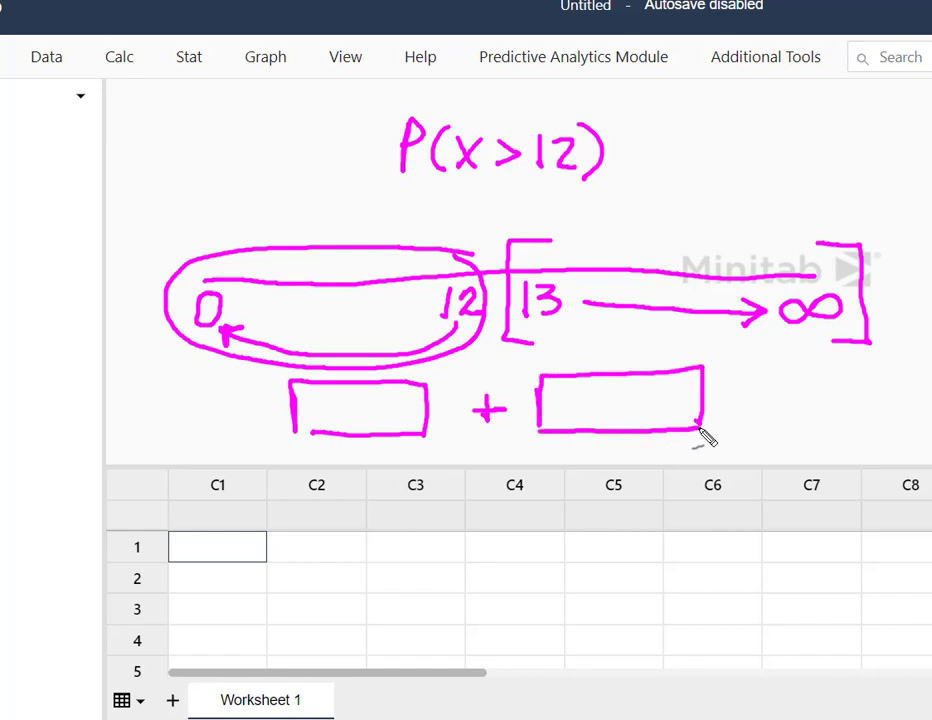
pyautogui.moveTo(746, 401)
pyautogui.mouseDown()
pyautogui.moveTo(764, 399)
pyautogui.moveTo(767, 410)
pyautogui.moveTo(800, 388)
pyautogui.moveTo(804, 422)
pyautogui.moveTo(822, 422)
pyautogui.mouseUp()
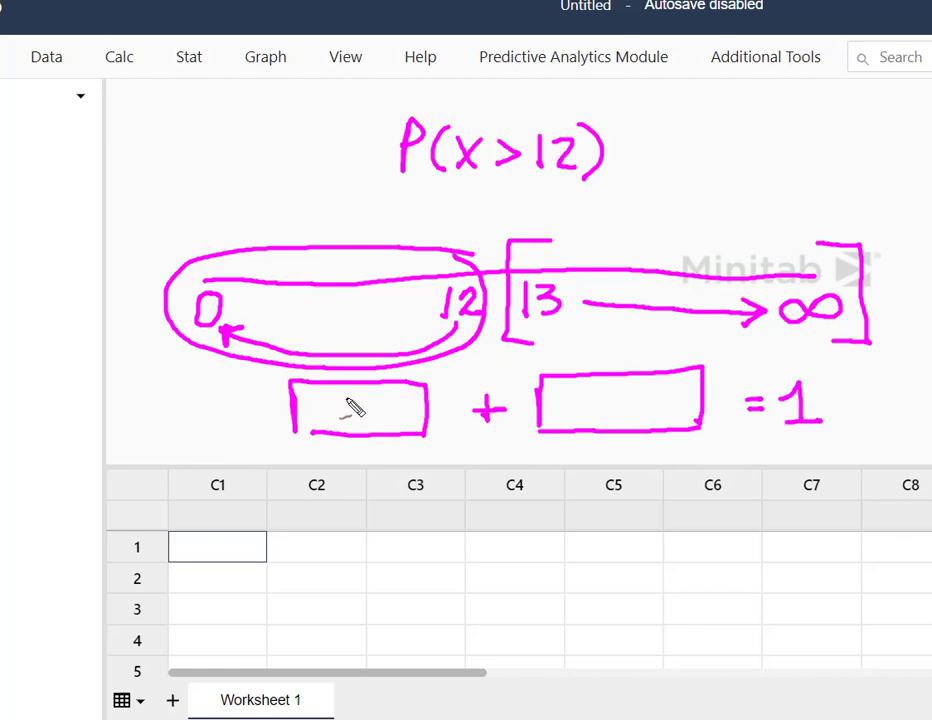
pyautogui.moveTo(346, 397)
pyautogui.mouseDown()
pyautogui.moveTo(367, 421)
pyautogui.moveTo(348, 422)
pyautogui.mouseUp()
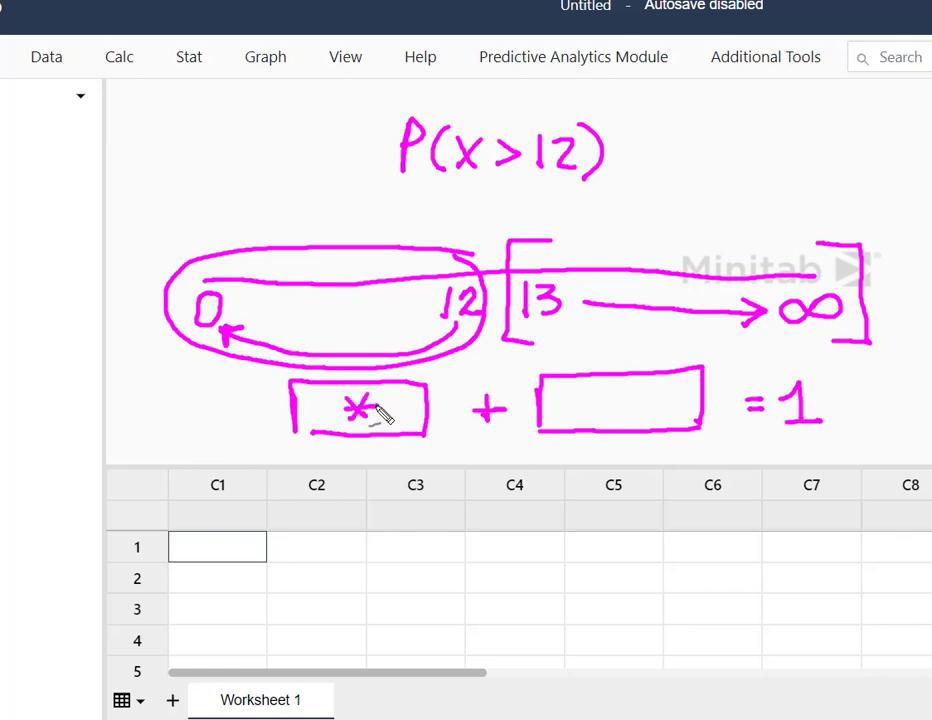
pyautogui.click(602, 410)
pyautogui.moveTo(604, 412); pyautogui.dragTo(648, 385)
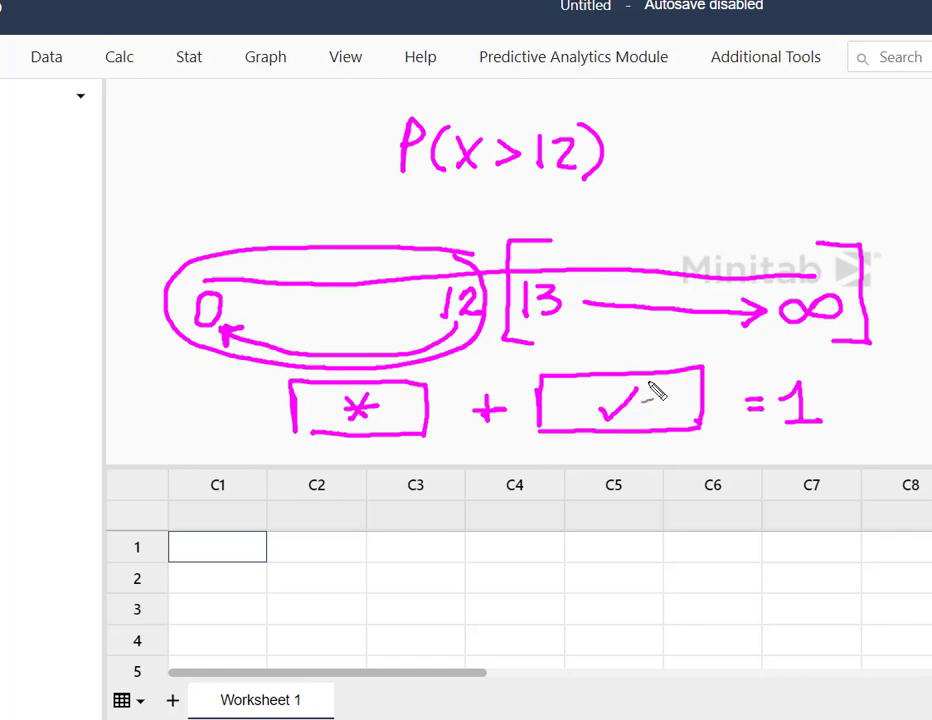
# Clear the ink and open Calc > Probability Distributions > Cumulative Distribution Function.
pyautogui.press('Escape')
pyautogui.click(120, 58)
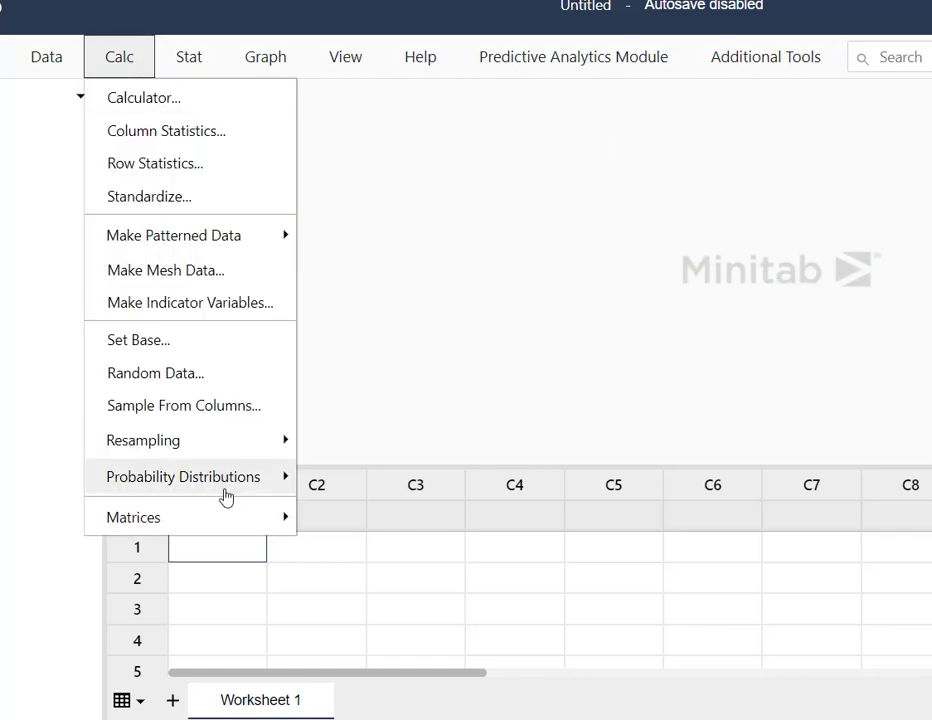
pyautogui.moveTo(231, 489)
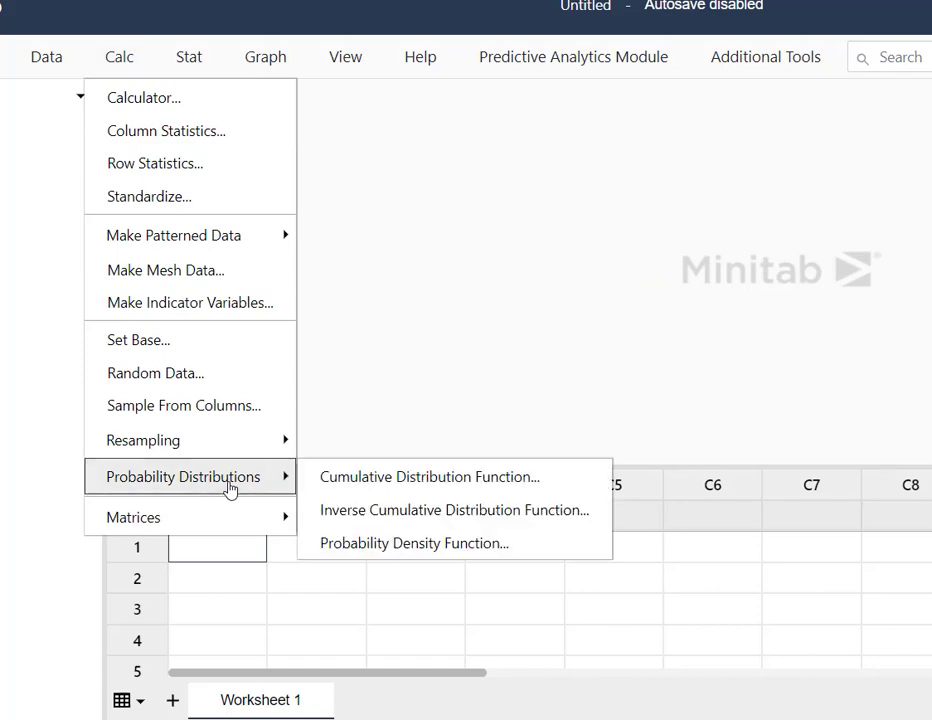
pyautogui.click(375, 487)
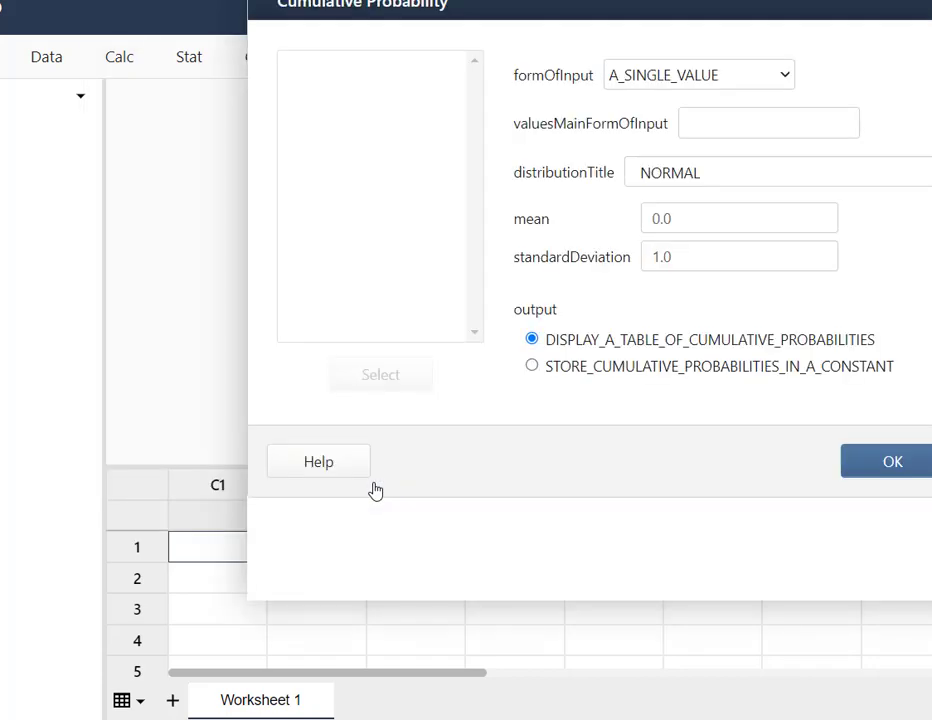
pyautogui.moveTo(445, 10); pyautogui.dragTo(240, 37)
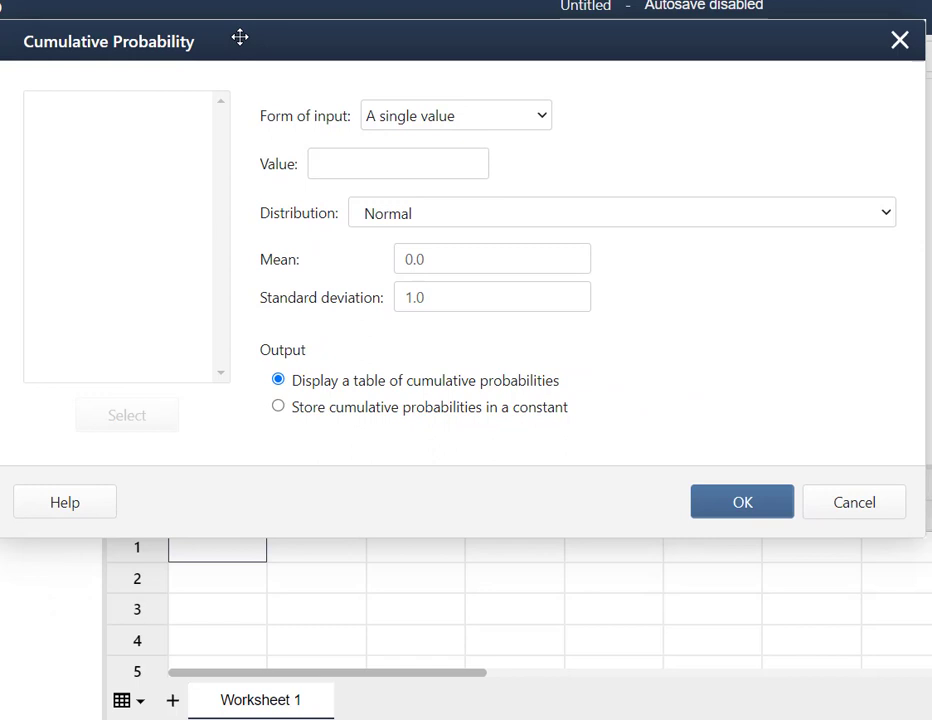
pyautogui.moveTo(370, 40); pyautogui.dragTo(385, 36)
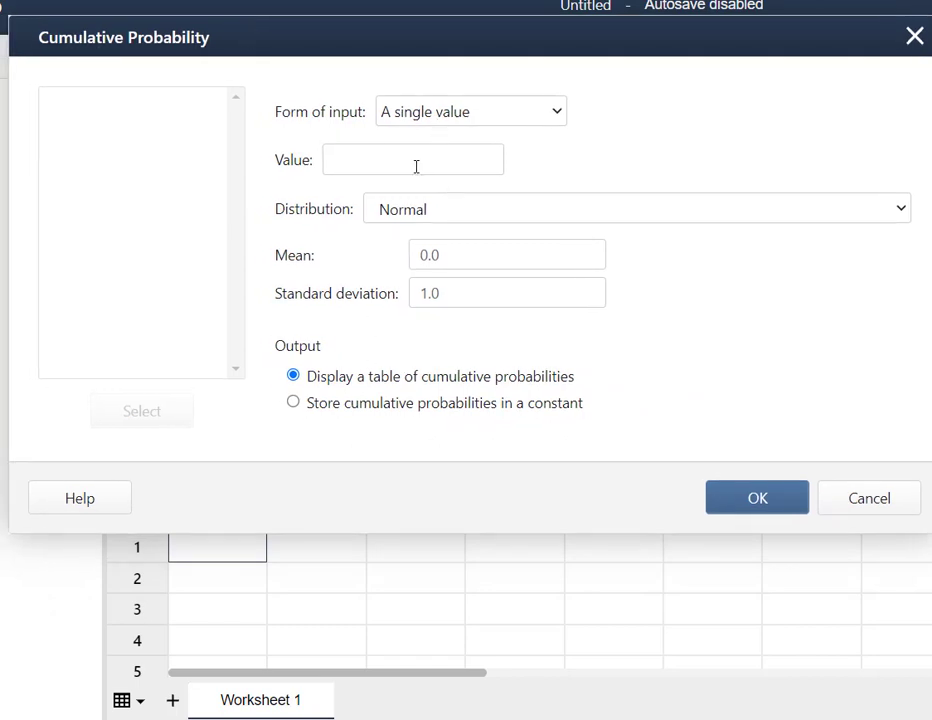
# Enter value 12, choose the Poisson distribution, and set the mean to 6.
pyautogui.click(416, 165)
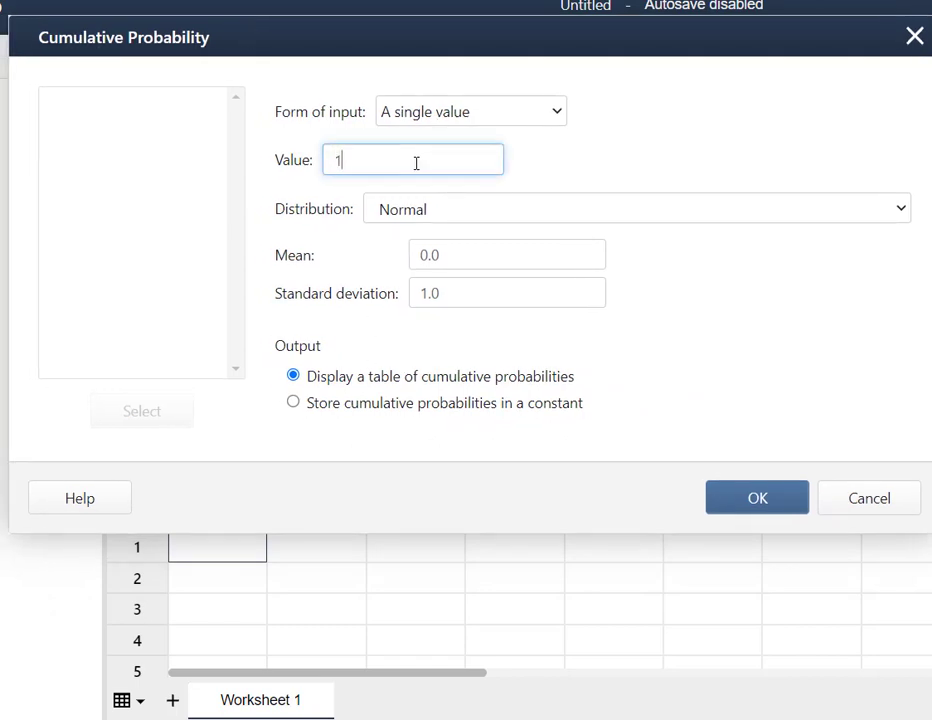
pyautogui.click(450, 212)
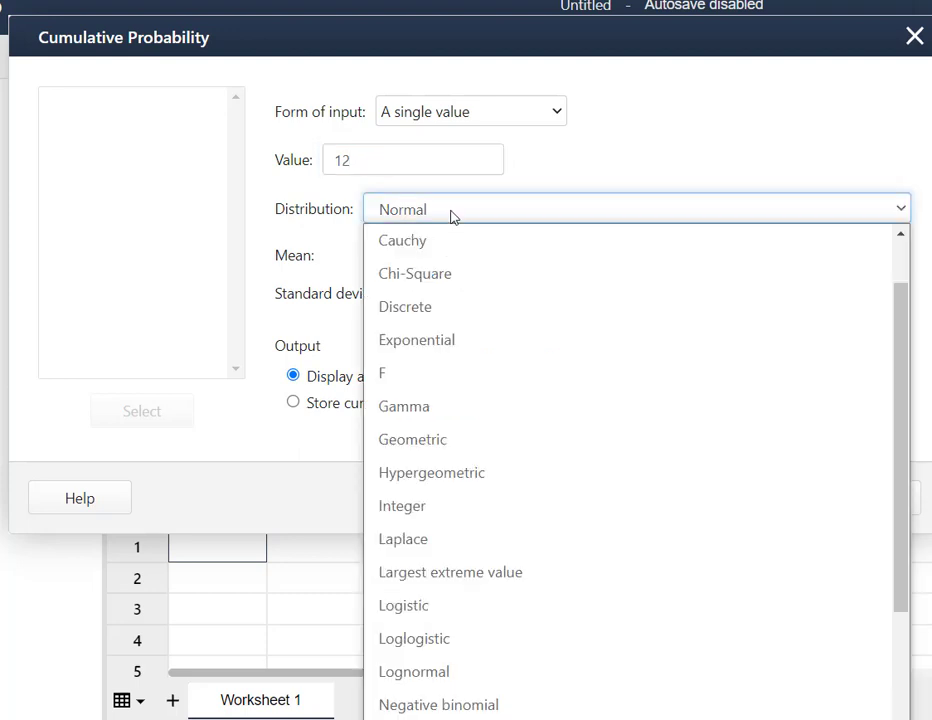
pyautogui.scroll(-2, 470, 617)
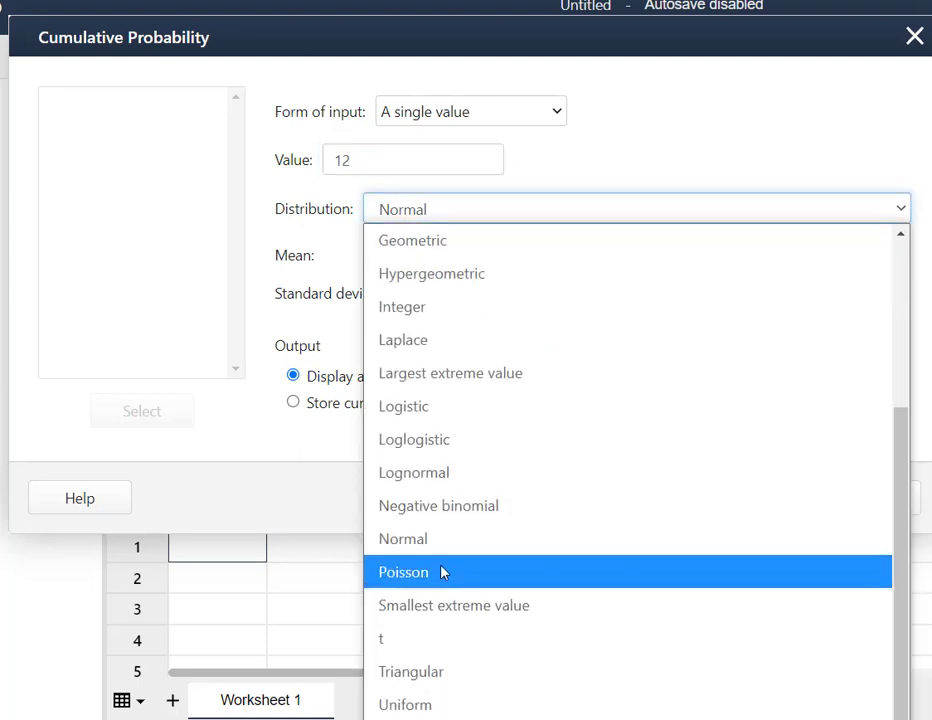
pyautogui.click(450, 571)
pyautogui.click(354, 253)
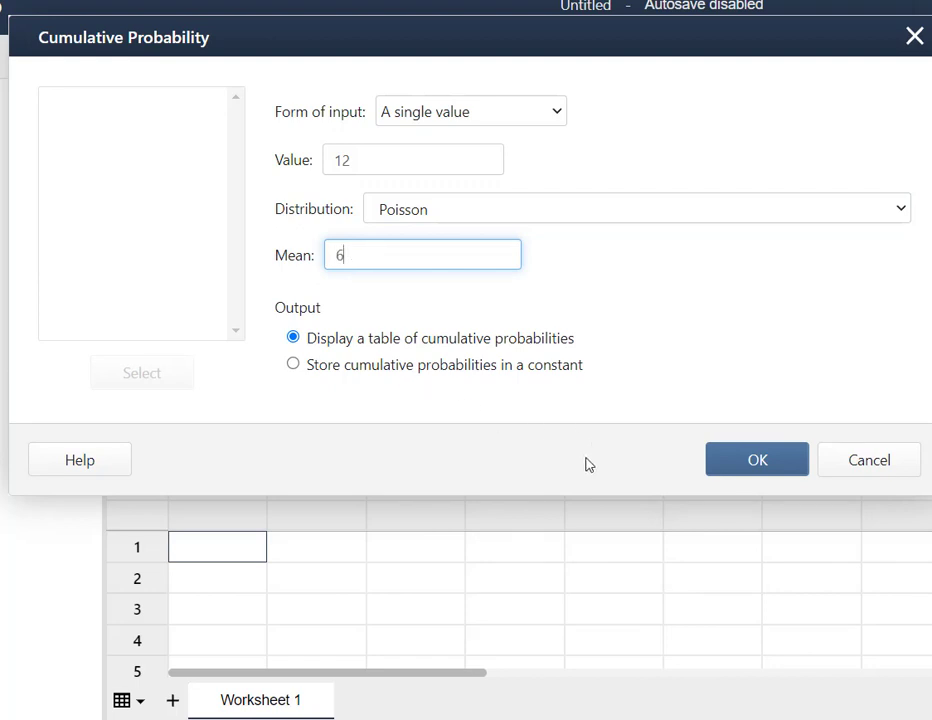
# Compute P(X ≤ 12) = 0.991173 and handwrite 1 − .991173 = 0.008827 below it.
pyautogui.click(743, 465)
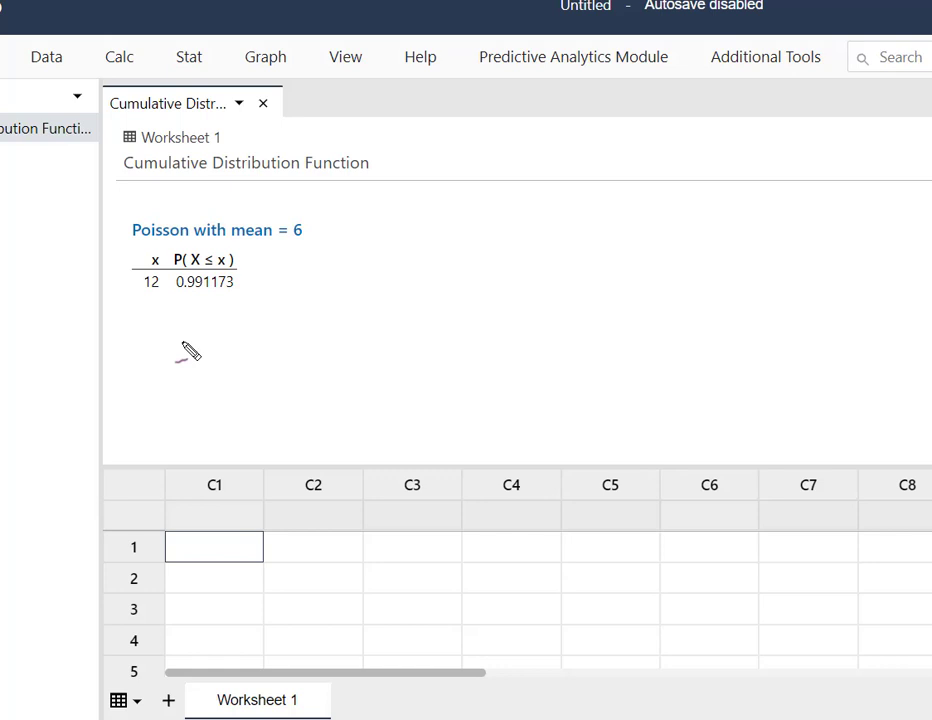
pyautogui.moveTo(186, 317)
pyautogui.mouseDown()
pyautogui.moveTo(188, 349)
pyautogui.moveTo(244, 322)
pyautogui.moveTo(248, 348)
pyautogui.moveTo(268, 322)
pyautogui.moveTo(268, 346)
pyautogui.moveTo(333, 338)
pyautogui.moveTo(345, 359)
pyautogui.moveTo(382, 329)
pyautogui.mouseUp()
pyautogui.click(225, 346)
pyautogui.moveTo(364, 339)
pyautogui.mouseDown()
pyautogui.moveTo(401, 347)
pyautogui.moveTo(414, 323)
pyautogui.moveTo(444, 345)
pyautogui.moveTo(455, 323)
pyautogui.moveTo(464, 346)
pyautogui.mouseUp()
pyautogui.click(437, 346)
pyautogui.moveTo(464, 346)
pyautogui.mouseDown()
pyautogui.moveTo(477, 323)
pyautogui.moveTo(489, 345)
pyautogui.moveTo(497, 324)
pyautogui.moveTo(514, 341)
pyautogui.moveTo(520, 324)
pyautogui.moveTo(545, 332)
pyautogui.moveTo(549, 350)
pyautogui.moveTo(567, 350)
pyautogui.mouseUp()
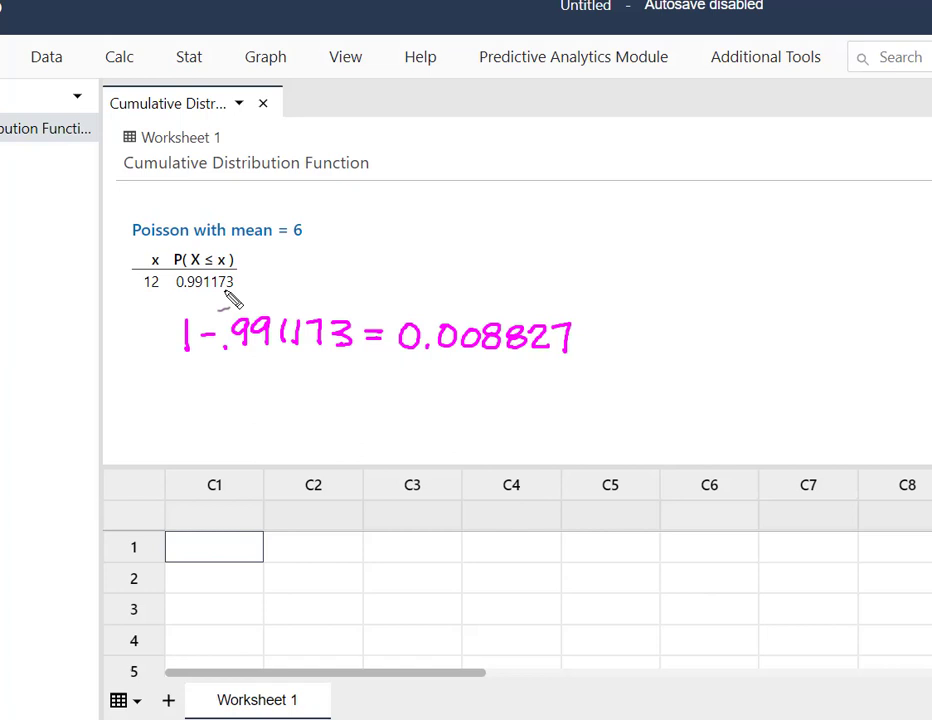
# Circle the output table, arrow it to the calculation, and label it P(x>12).
pyautogui.moveTo(245, 241)
pyautogui.mouseDown()
pyautogui.moveTo(134, 254)
pyautogui.moveTo(118, 287)
pyautogui.moveTo(167, 306)
pyautogui.moveTo(232, 305)
pyautogui.moveTo(272, 289)
pyautogui.moveTo(265, 252)
pyautogui.moveTo(244, 247)
pyautogui.moveTo(298, 310)
pyautogui.mouseUp()
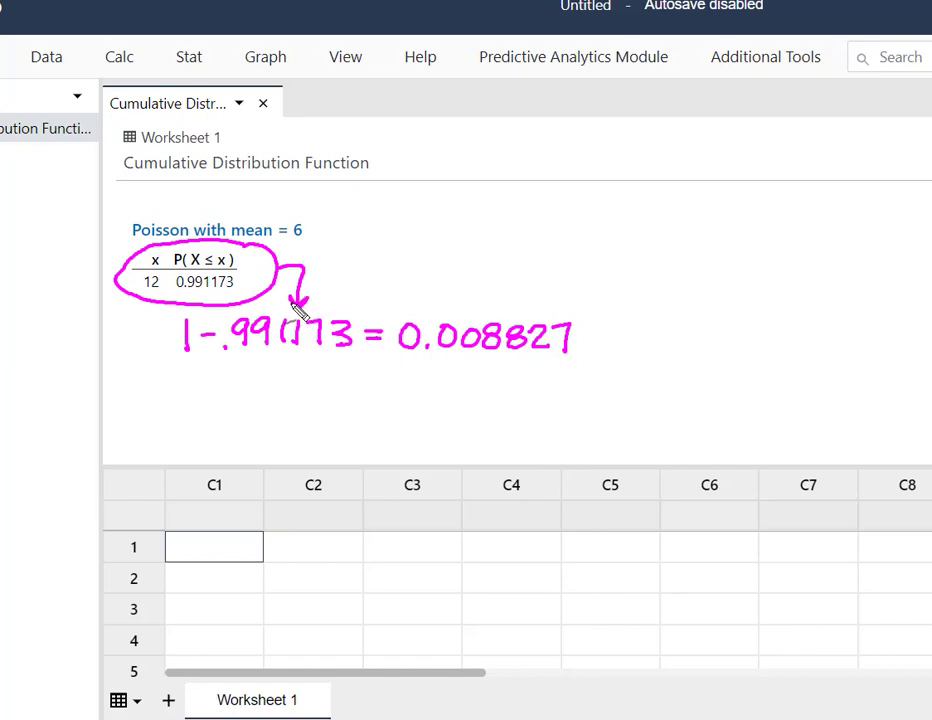
pyautogui.moveTo(434, 271); pyautogui.dragTo(441, 296)
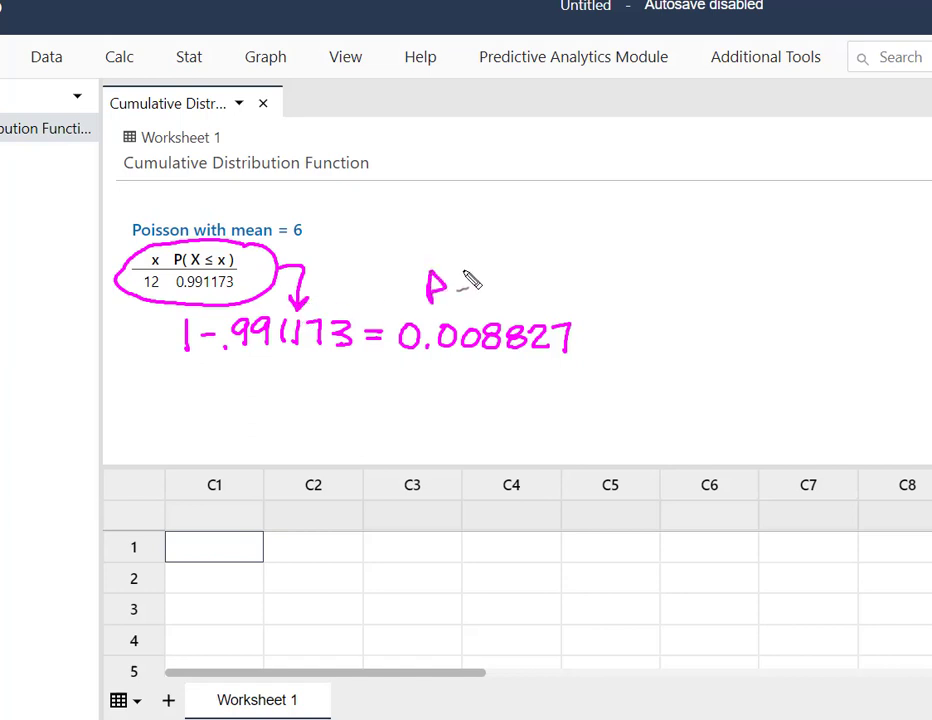
pyautogui.moveTo(459, 270)
pyautogui.mouseDown()
pyautogui.moveTo(461, 305)
pyautogui.moveTo(481, 286)
pyautogui.moveTo(471, 299)
pyautogui.moveTo(503, 300)
pyautogui.moveTo(537, 284)
pyautogui.moveTo(564, 302)
pyautogui.mouseUp()
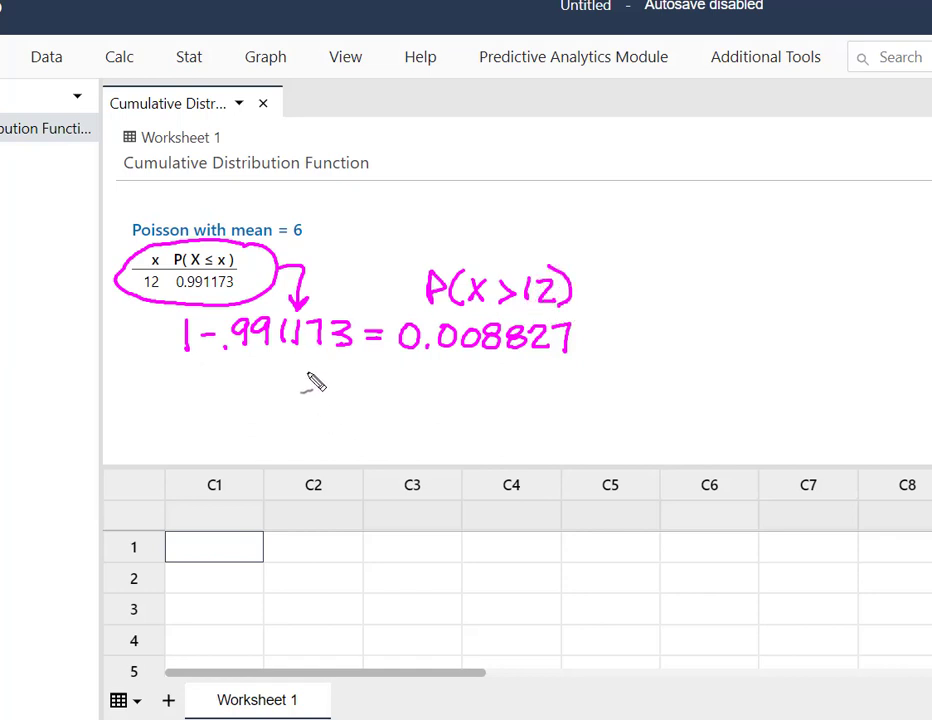
# Write '> or ≥' under the subtraction, circle the Cumulative Distribution Function title, underline 0.008827.
pyautogui.moveTo(308, 377)
pyautogui.mouseDown()
pyautogui.moveTo(333, 397)
pyautogui.moveTo(299, 405)
pyautogui.mouseUp()
pyautogui.moveTo(374, 390); pyautogui.dragTo(458, 408)
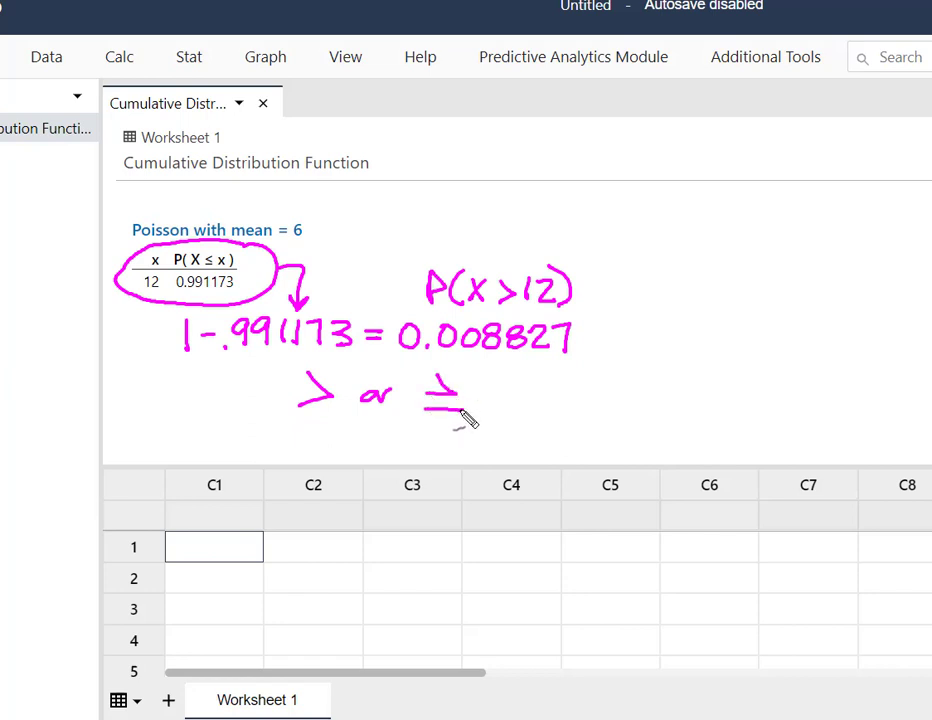
pyautogui.moveTo(124, 177)
pyautogui.mouseDown()
pyautogui.moveTo(328, 188)
pyautogui.moveTo(383, 170)
pyautogui.moveTo(356, 147)
pyautogui.moveTo(300, 143)
pyautogui.moveTo(168, 147)
pyautogui.moveTo(140, 152)
pyautogui.moveTo(129, 183)
pyautogui.mouseUp()
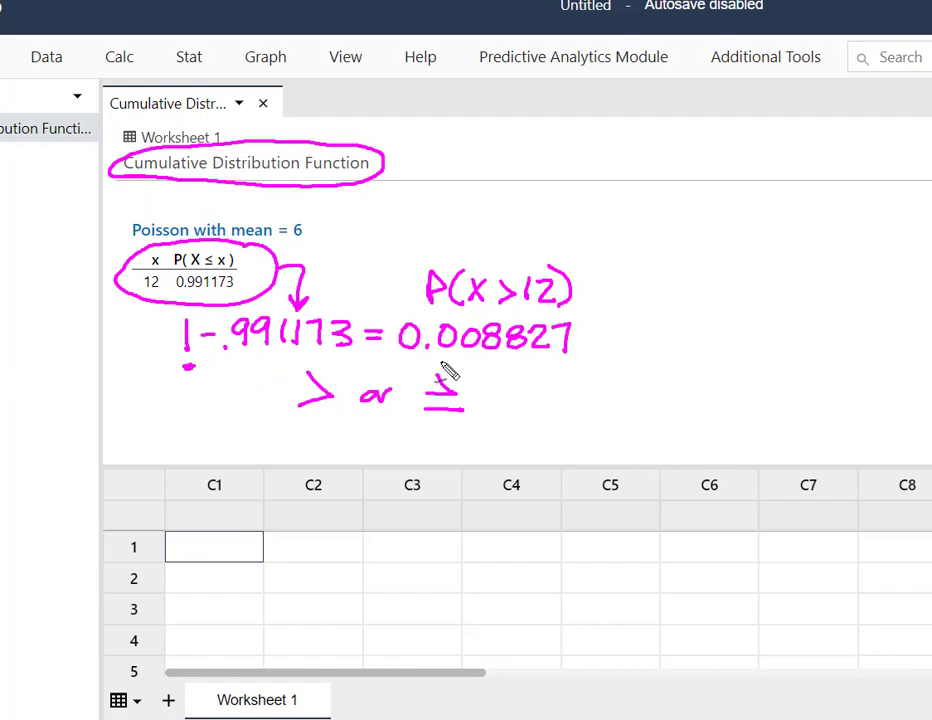
pyautogui.moveTo(440, 366); pyautogui.dragTo(564, 366)
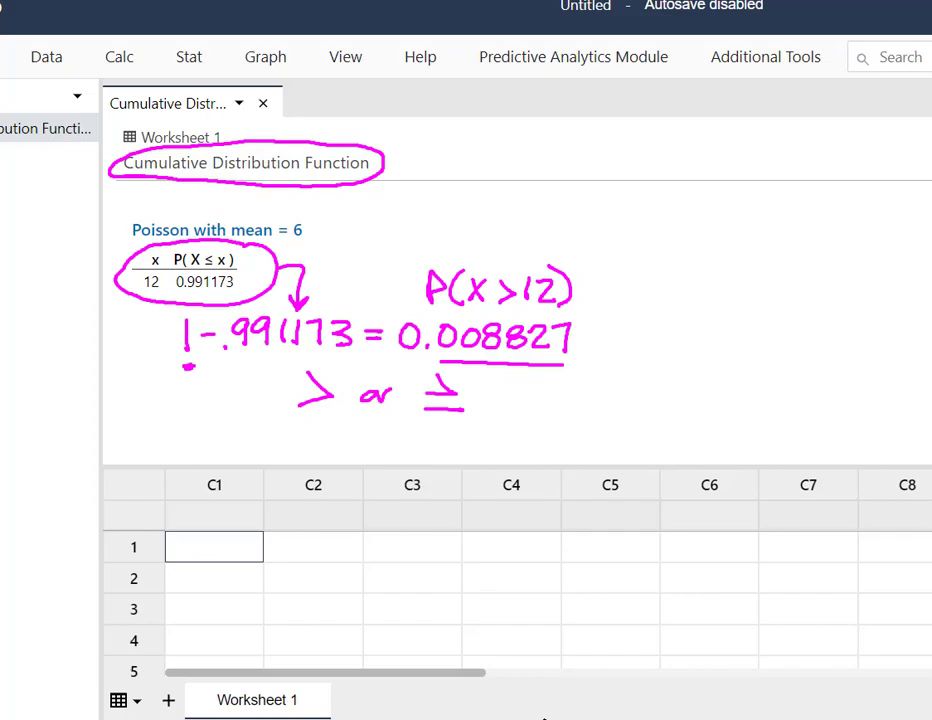